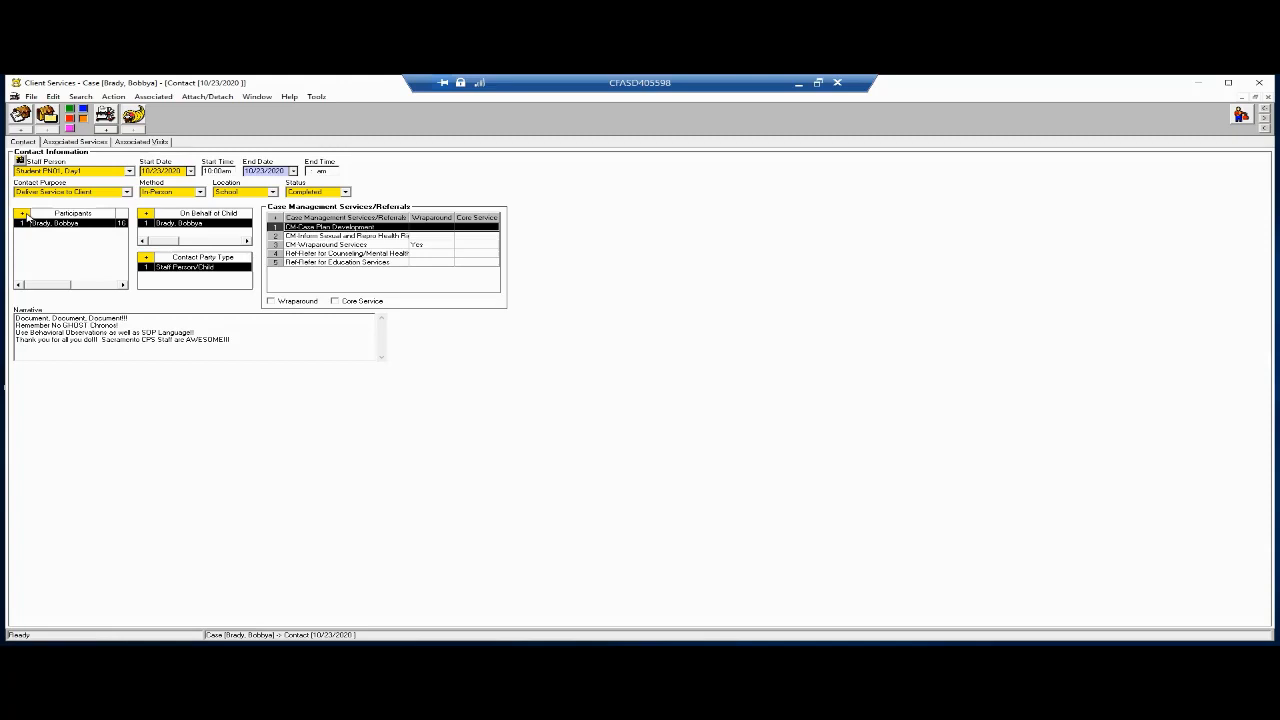
# - Look through the participant types and clients that can be selected for the contact
pyautogui.click(27, 218)
pyautogui.click(576, 327)
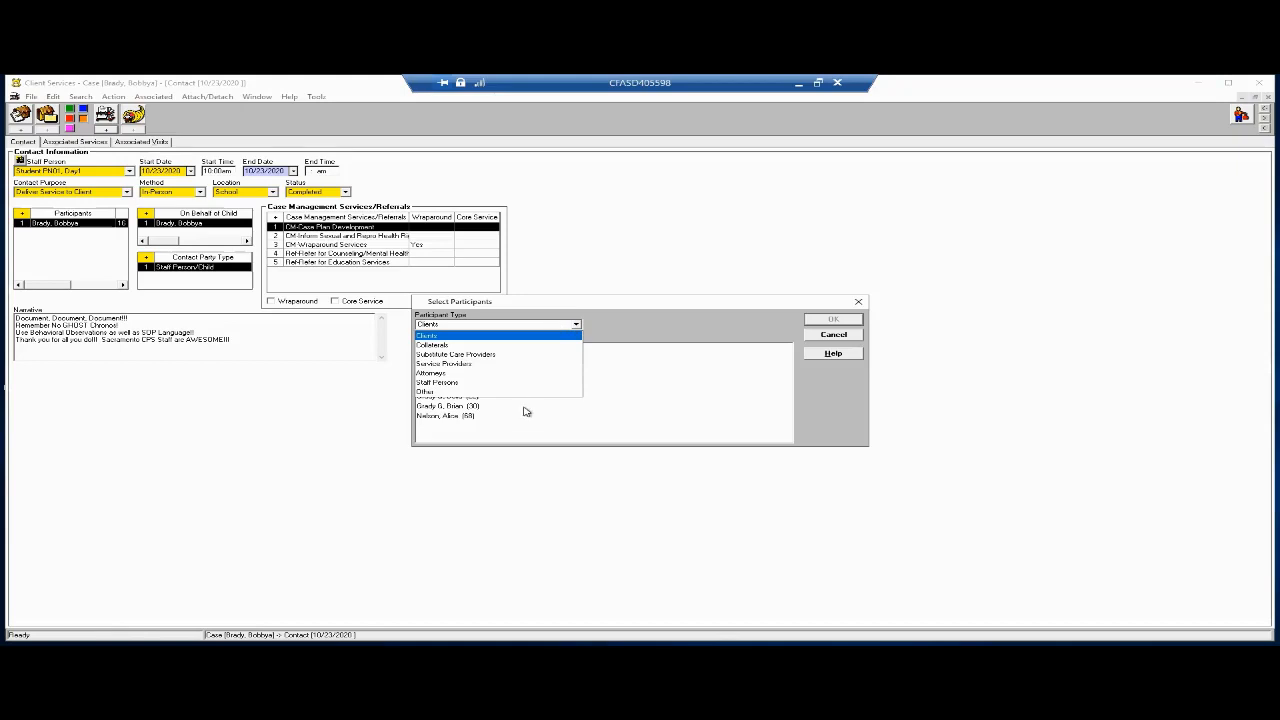
pyautogui.press('Down')
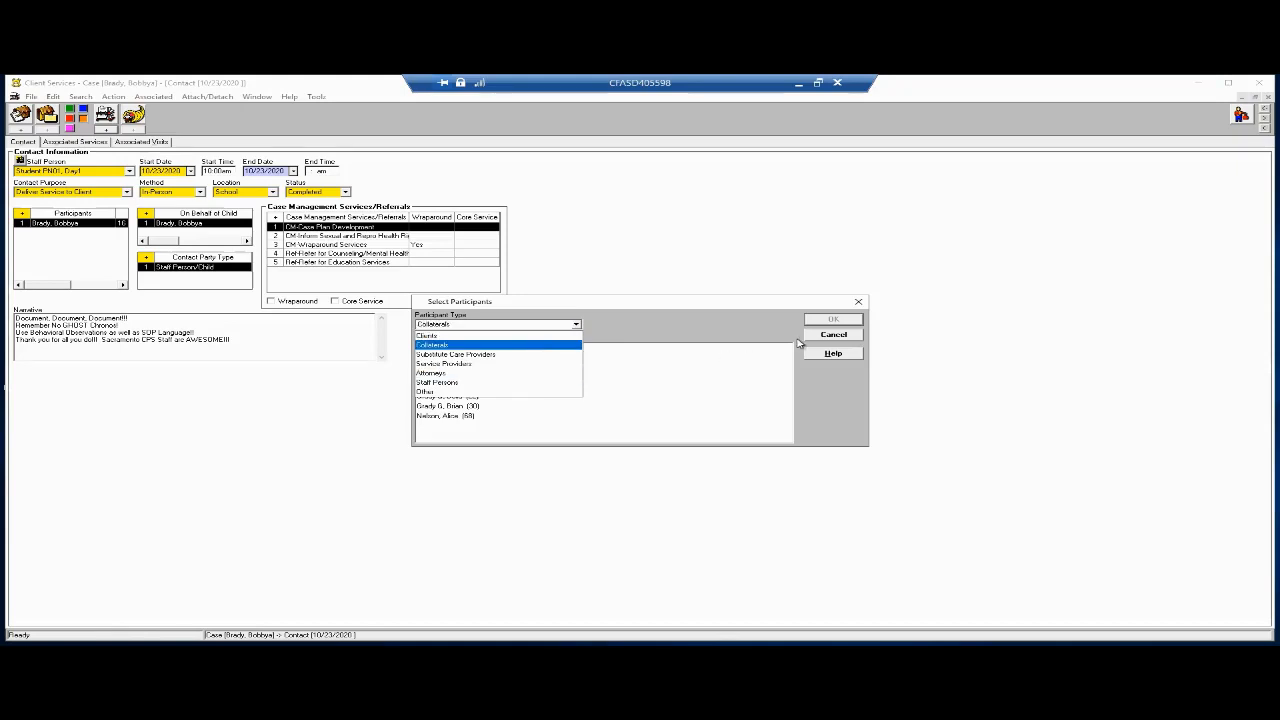
pyautogui.click(533, 335)
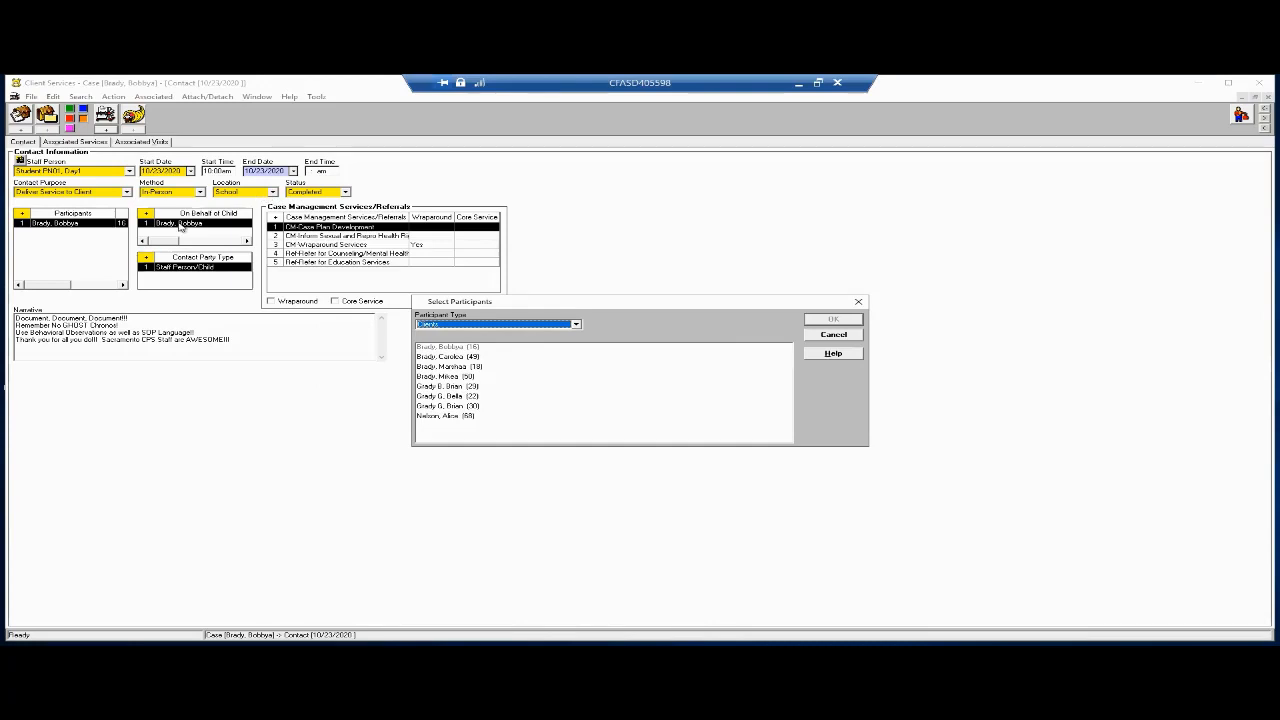
pyautogui.click(843, 334)
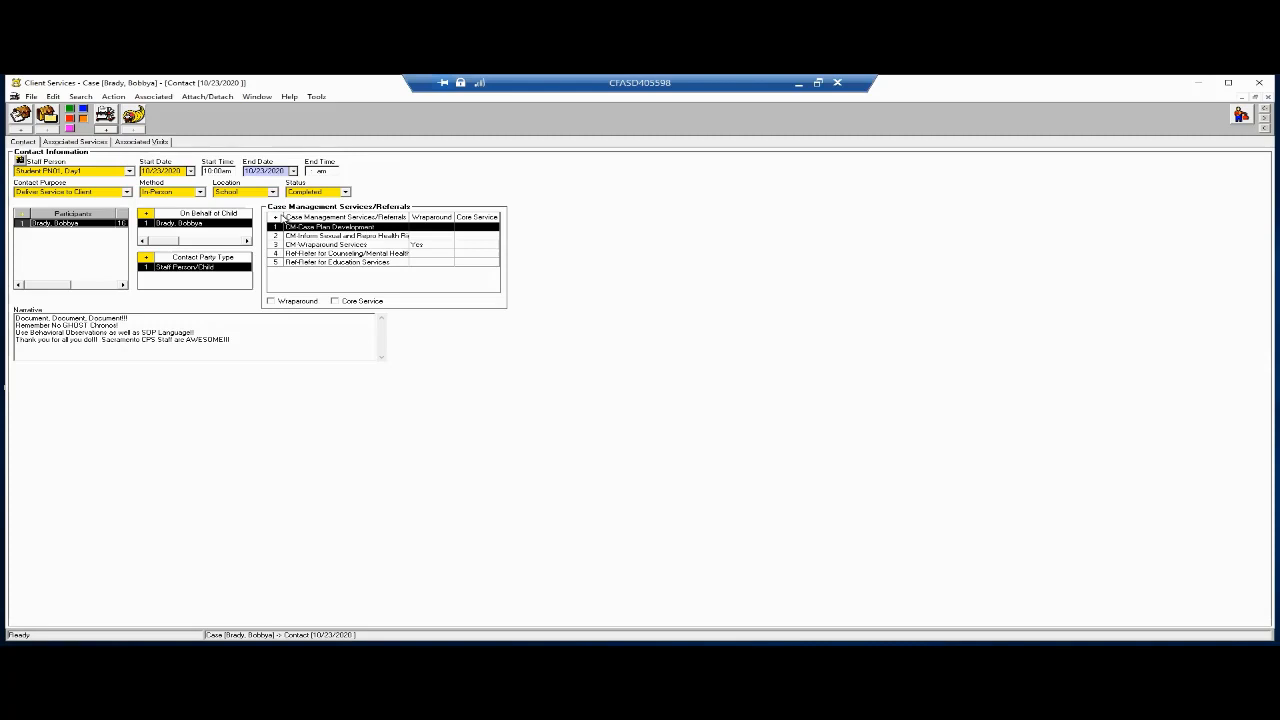
# - Review the case management services and referrals available for the contact, from the CM options through the FEE and Ref options
pyautogui.click(275, 217)
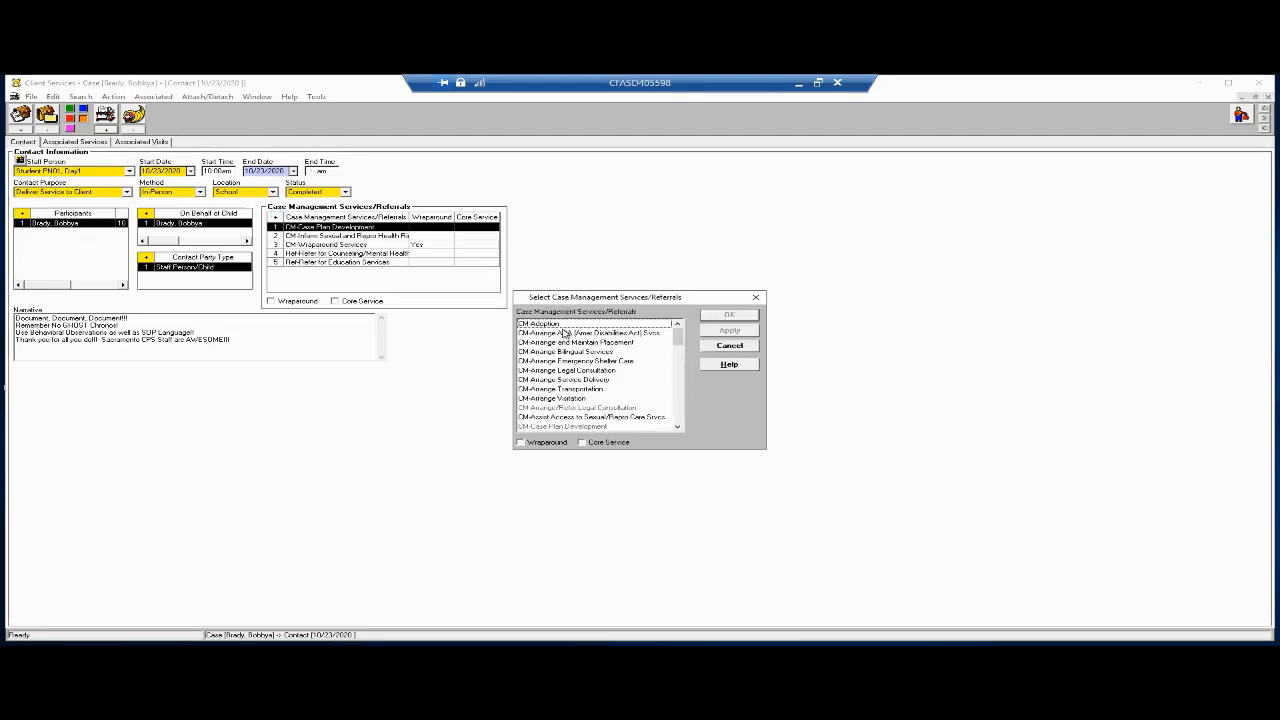
pyautogui.moveTo(681, 341); pyautogui.dragTo(682, 351)
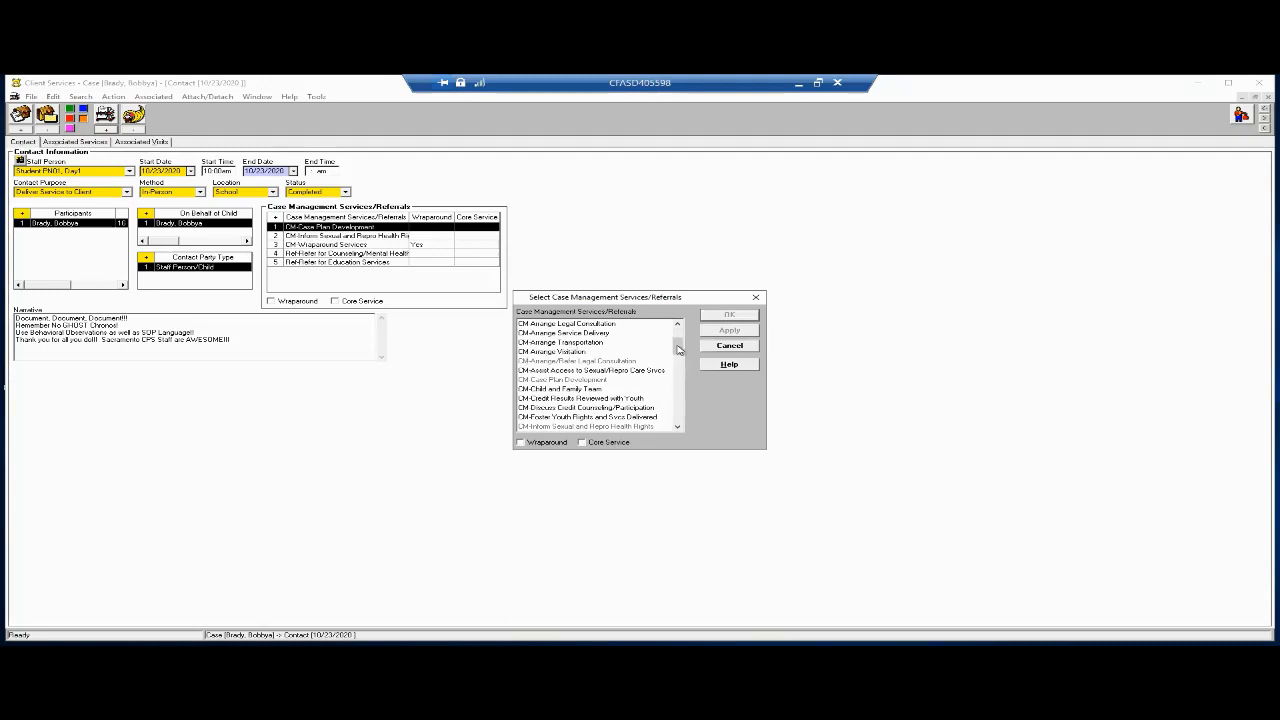
pyautogui.moveTo(677, 348); pyautogui.dragTo(675, 378)
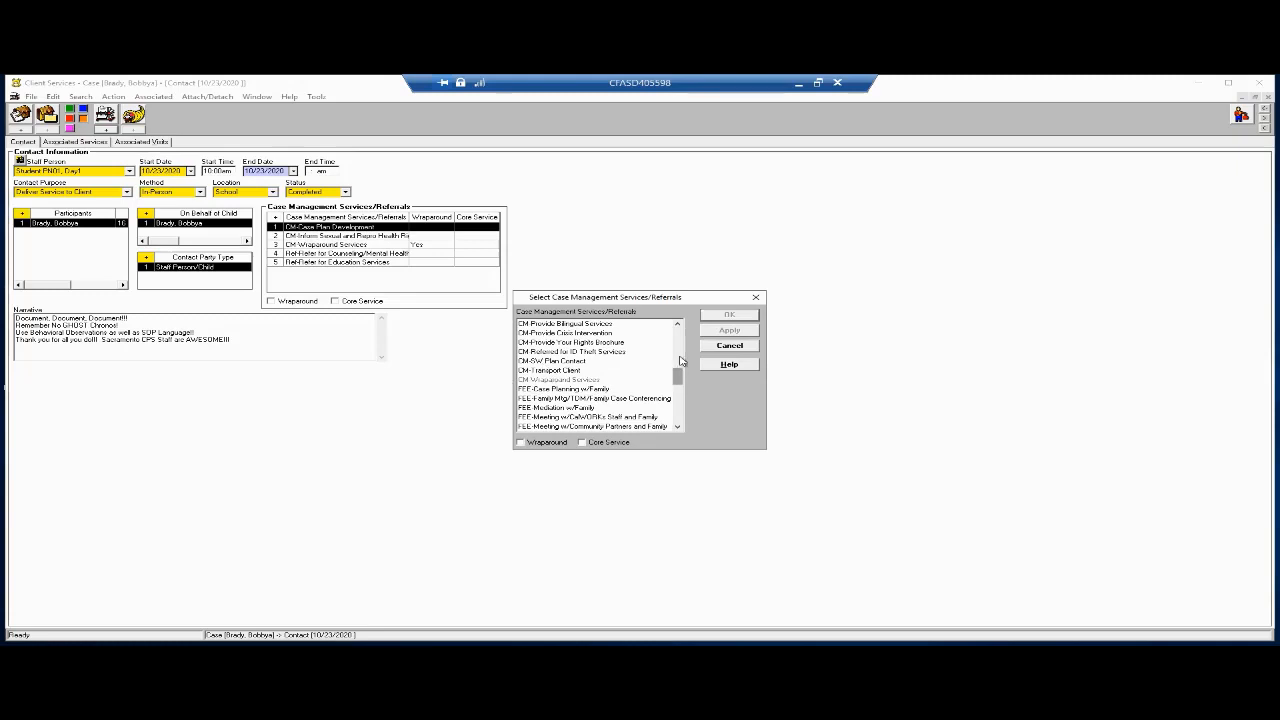
pyautogui.moveTo(679, 381); pyautogui.dragTo(679, 397)
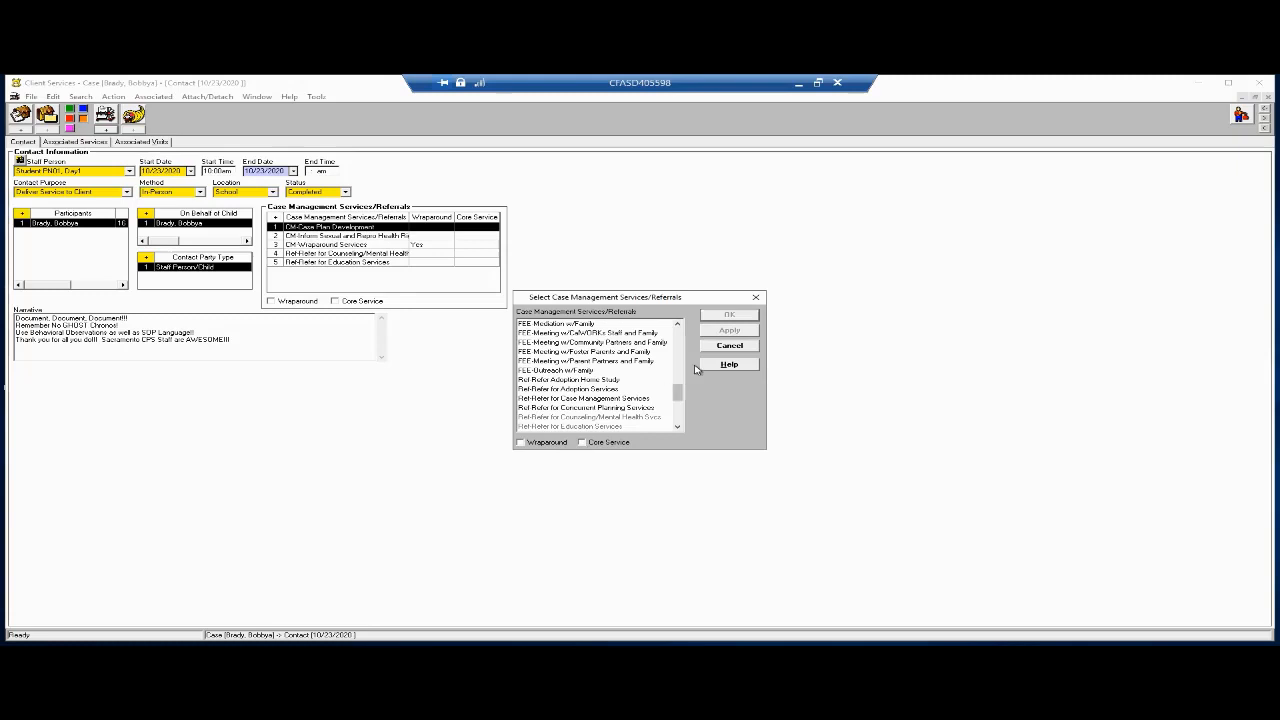
pyautogui.press('Escape')
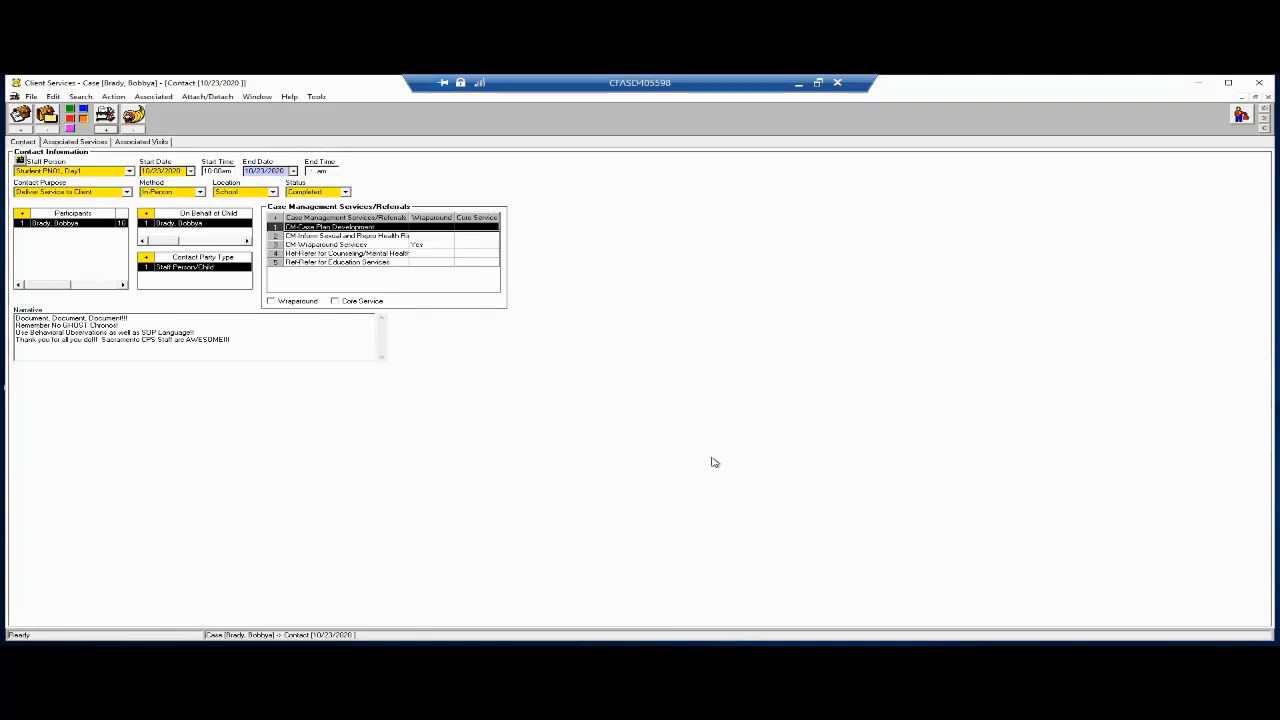
# - Examine the contact's associated services, comparing them with the contact details and viewing the counseling/mental health referral
pyautogui.click(65, 145)
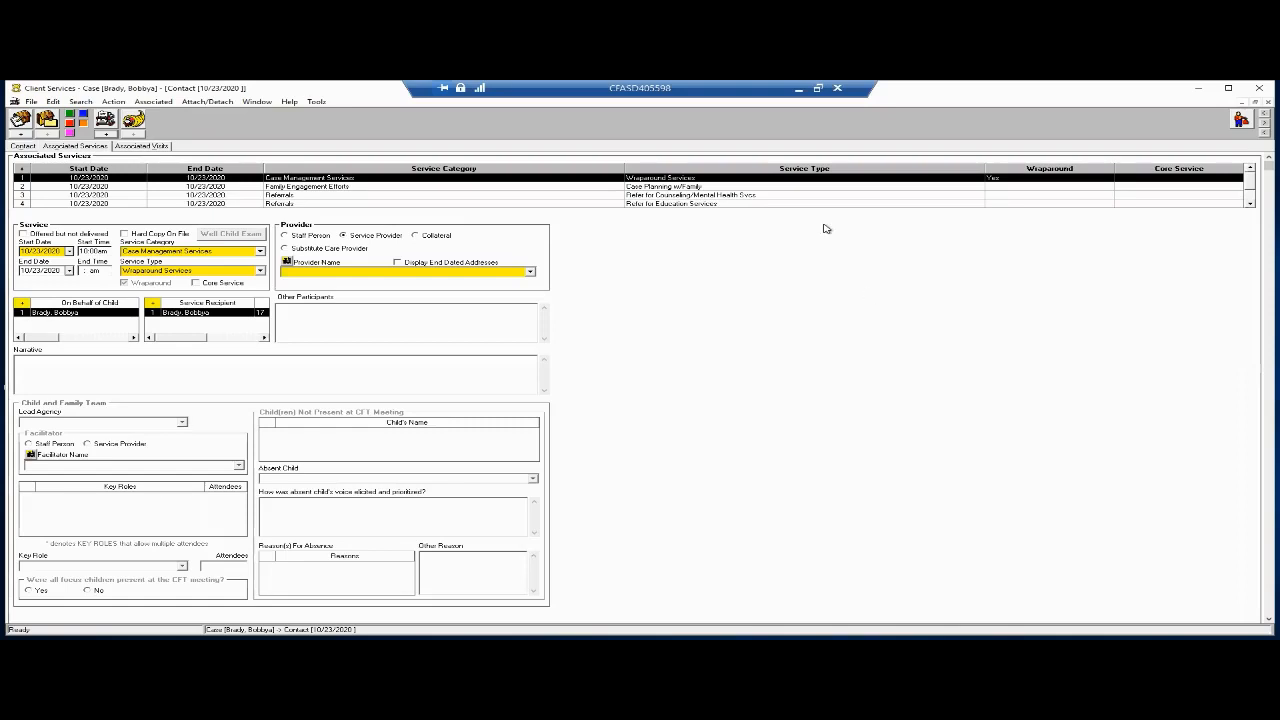
pyautogui.click(22, 146)
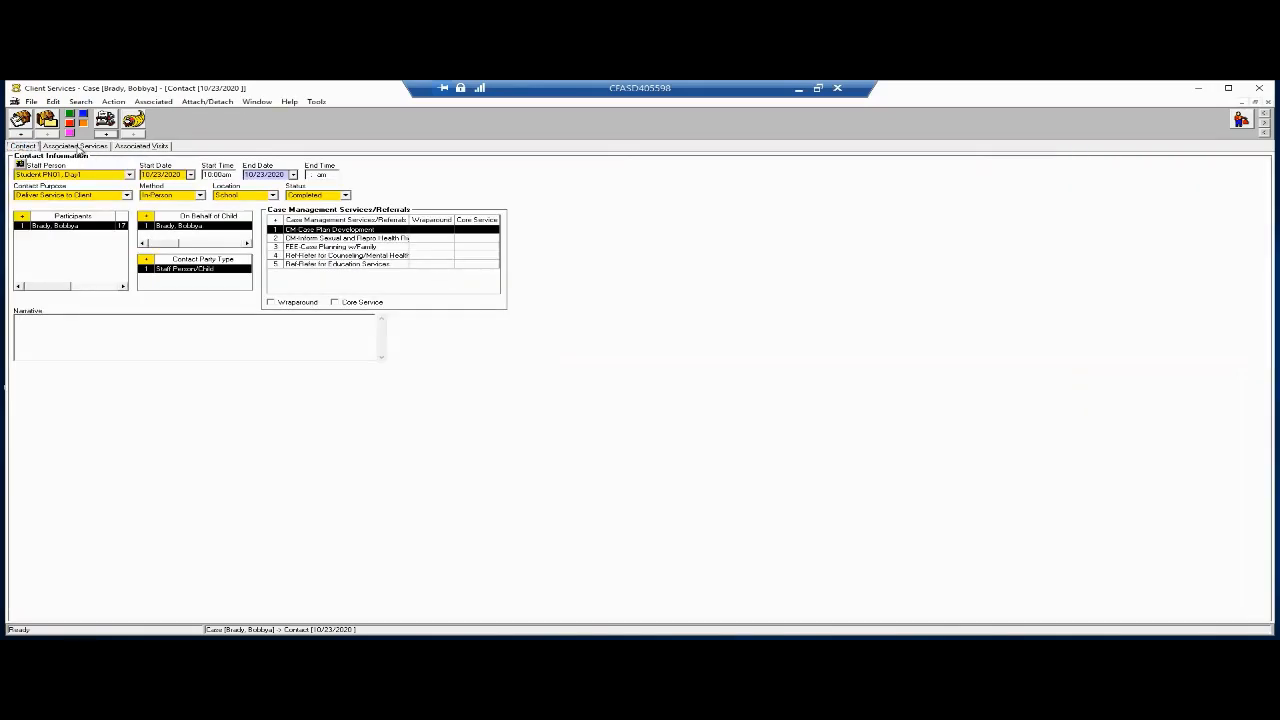
pyautogui.click(77, 146)
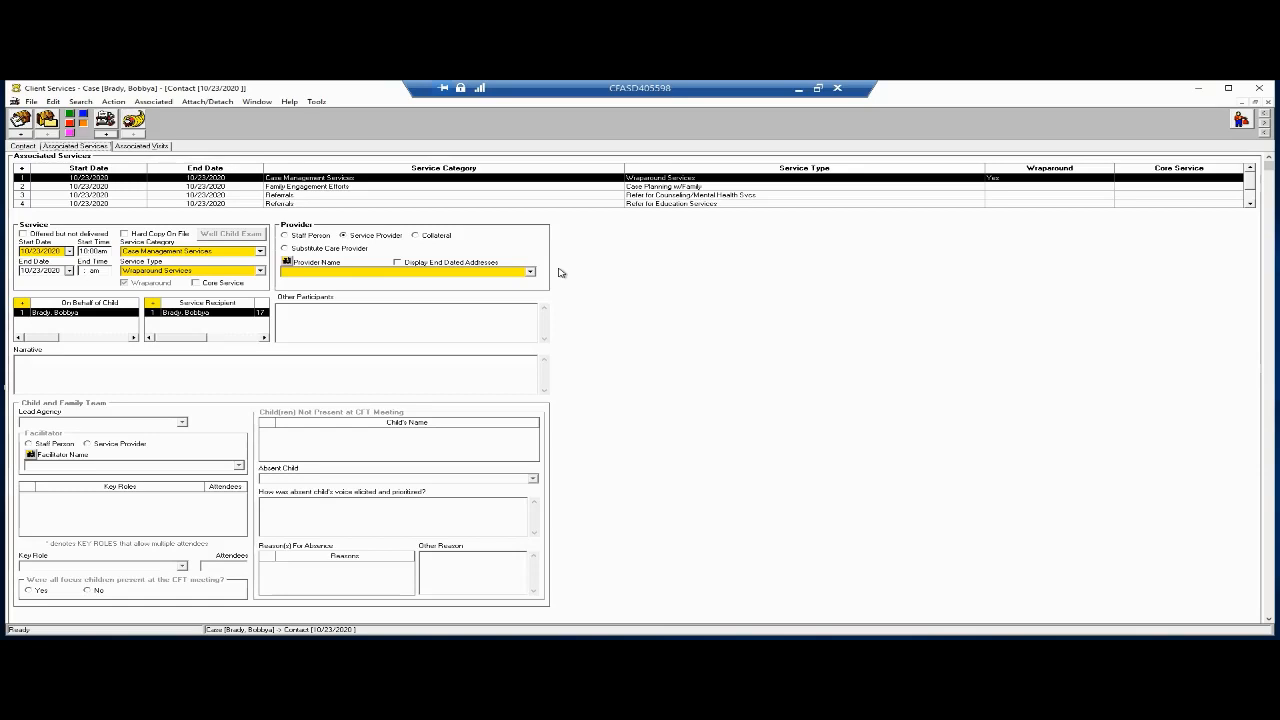
pyautogui.click(275, 195)
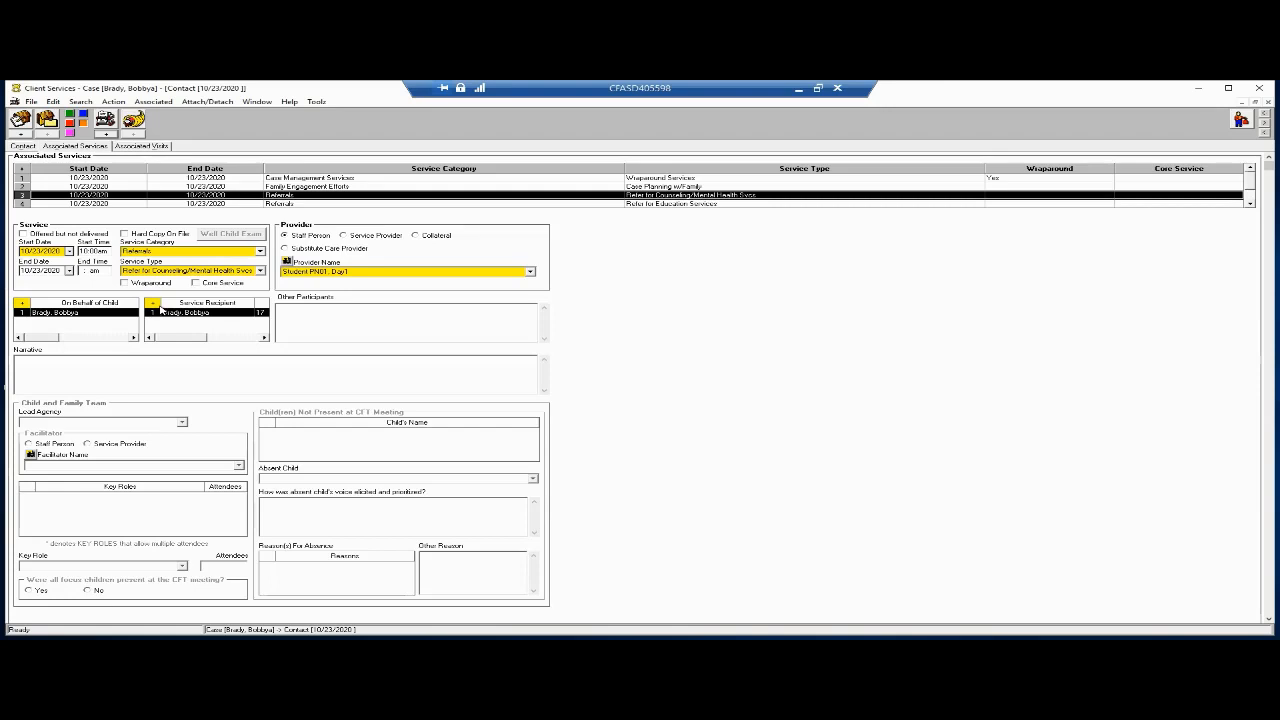
# - Add a new associated service with start date 10/26/2020 and start time 10:00 am
pyautogui.click(20, 175)
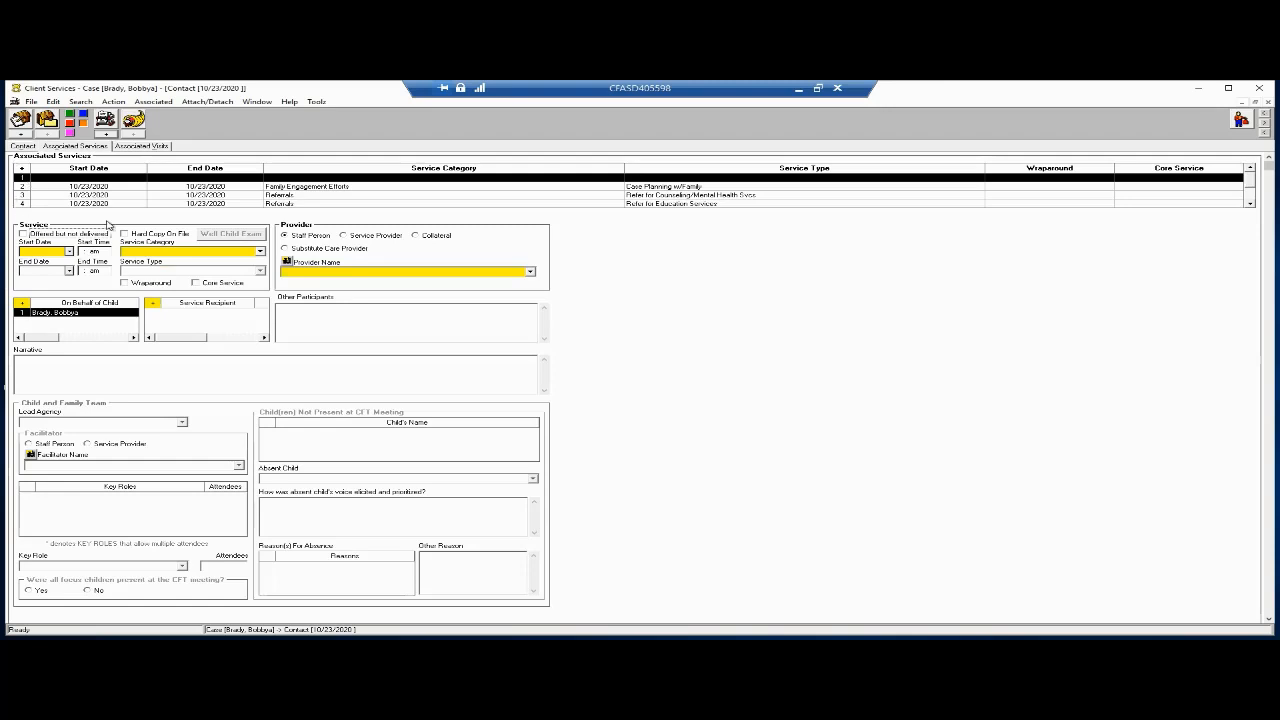
pyautogui.click(24, 234)
pyautogui.click(24, 234)
pyautogui.click(68, 252)
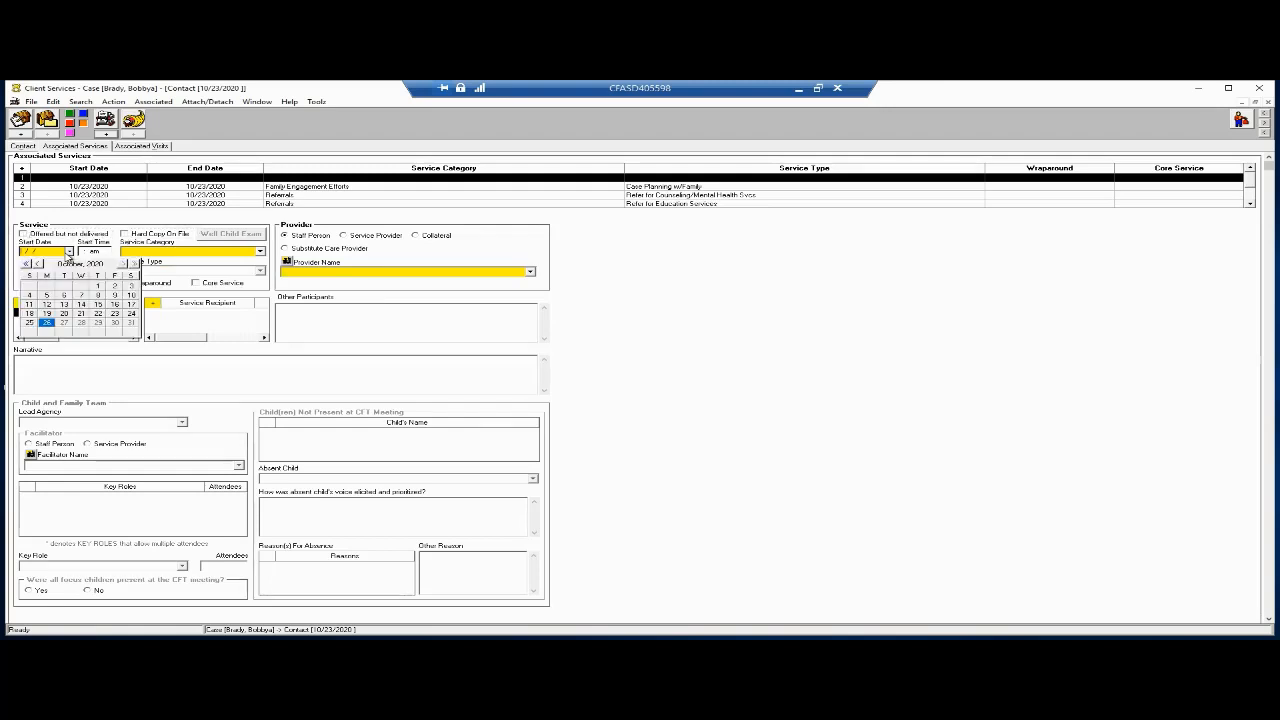
pyautogui.click(46, 322)
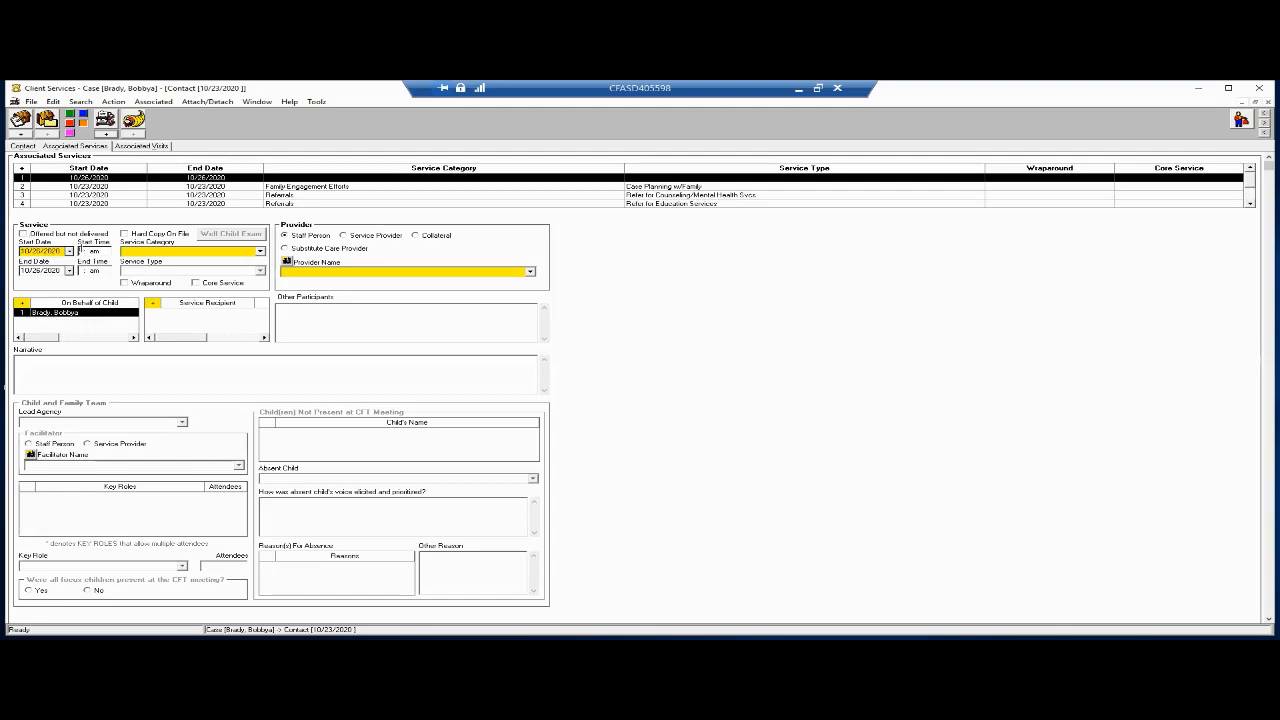
pyautogui.write('10:00')
# - Set the new service's category to Education Services and its type to Tutoring
pyautogui.click(260, 252)
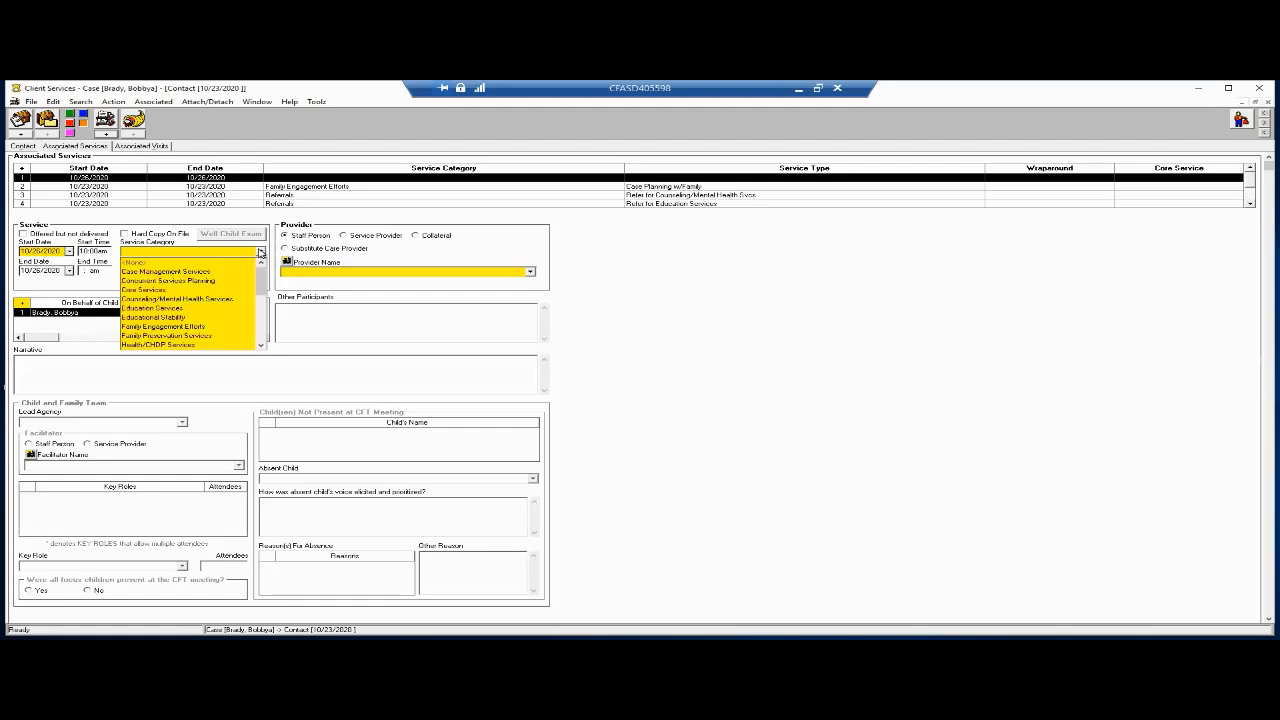
pyautogui.click(263, 328)
pyautogui.moveTo(263, 328); pyautogui.dragTo(278, 272)
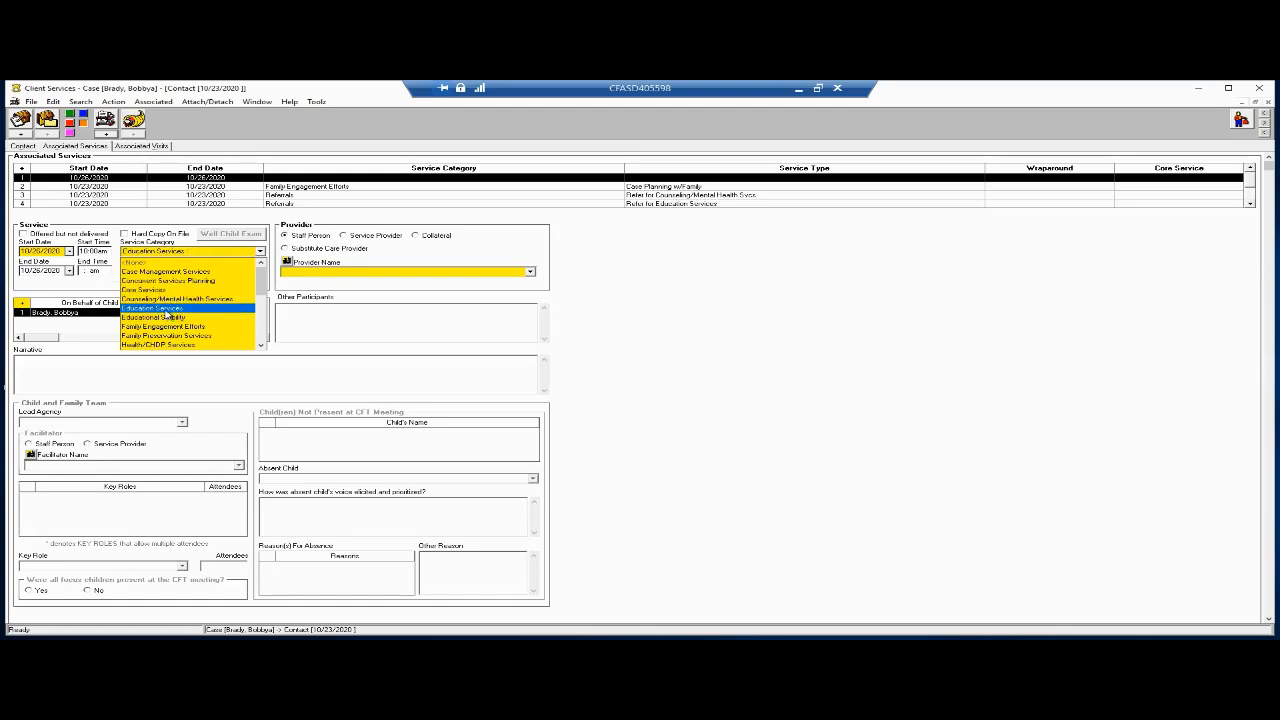
pyautogui.click(168, 310)
pyautogui.click(260, 274)
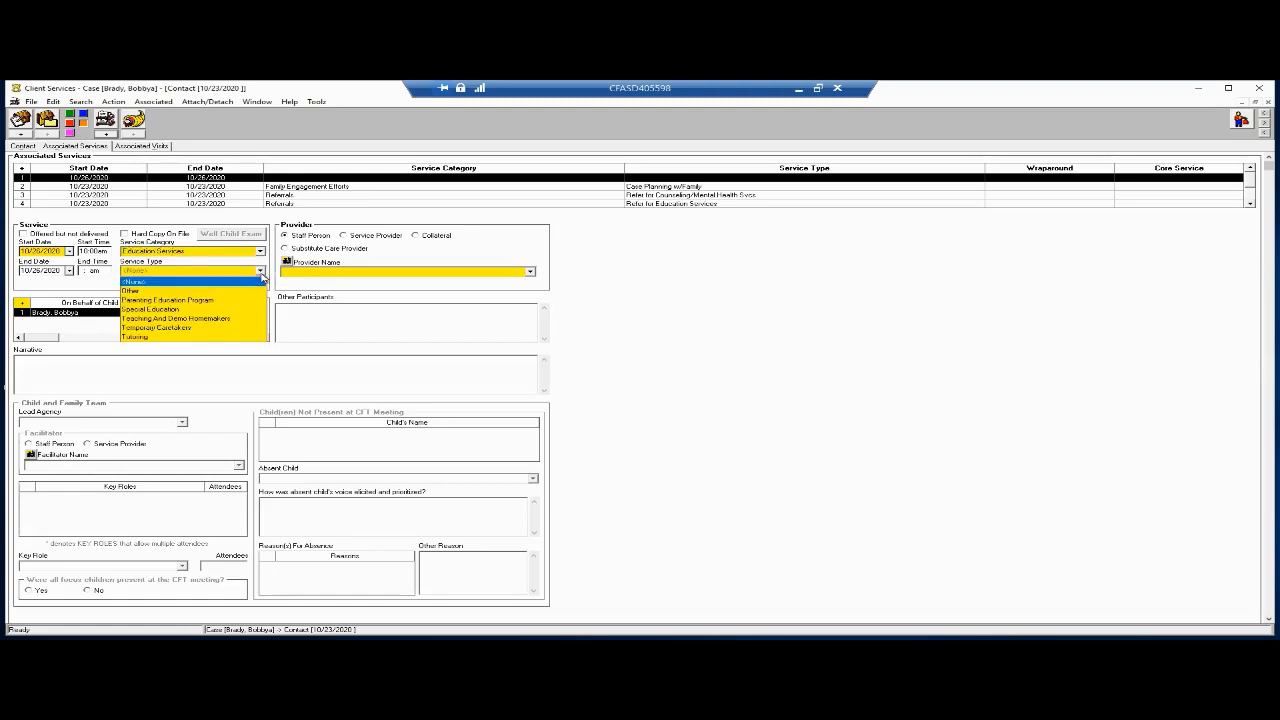
pyautogui.click(152, 336)
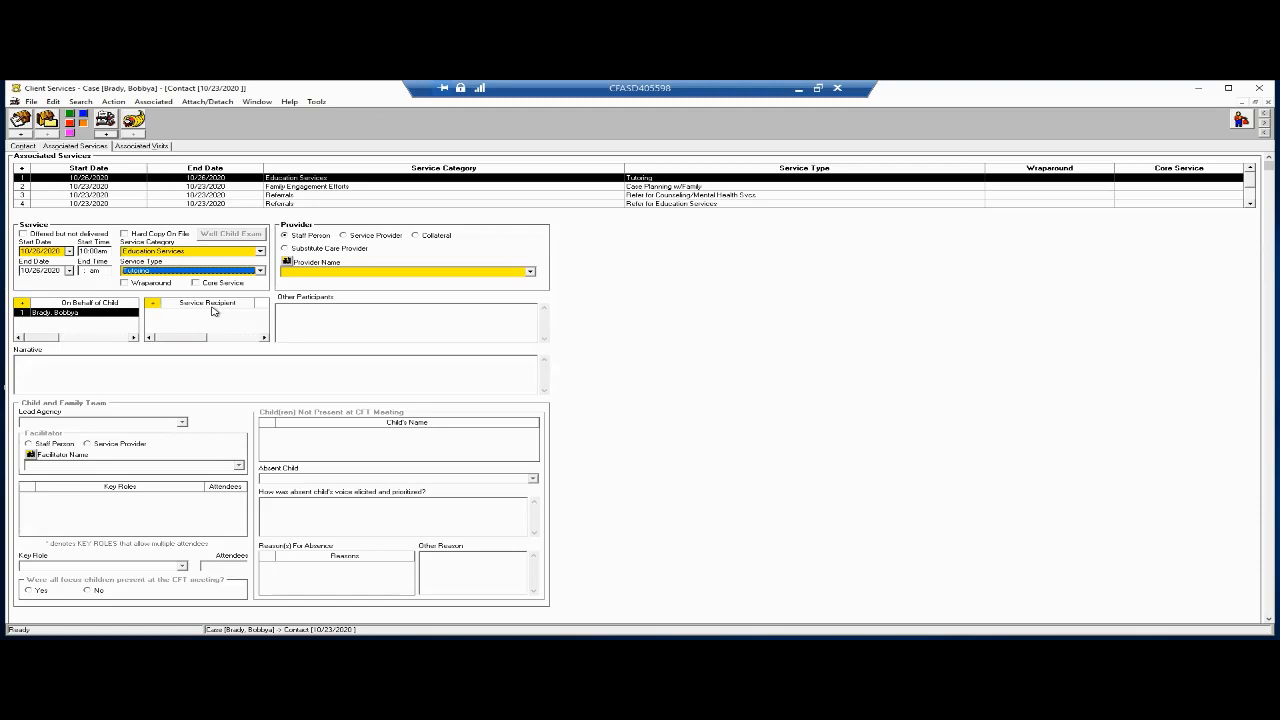
# - Add the case's focus child and the 18-year-old client as recipients of the tutoring service
pyautogui.click(152, 303)
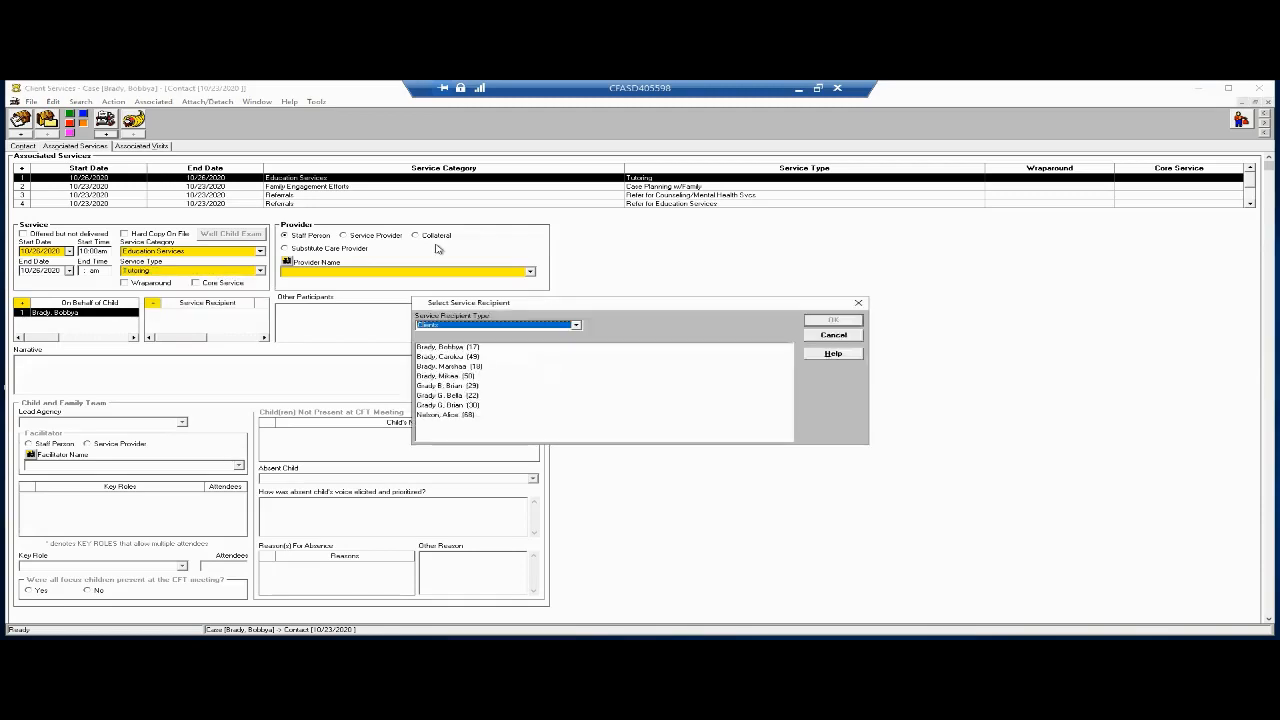
pyautogui.click(455, 348)
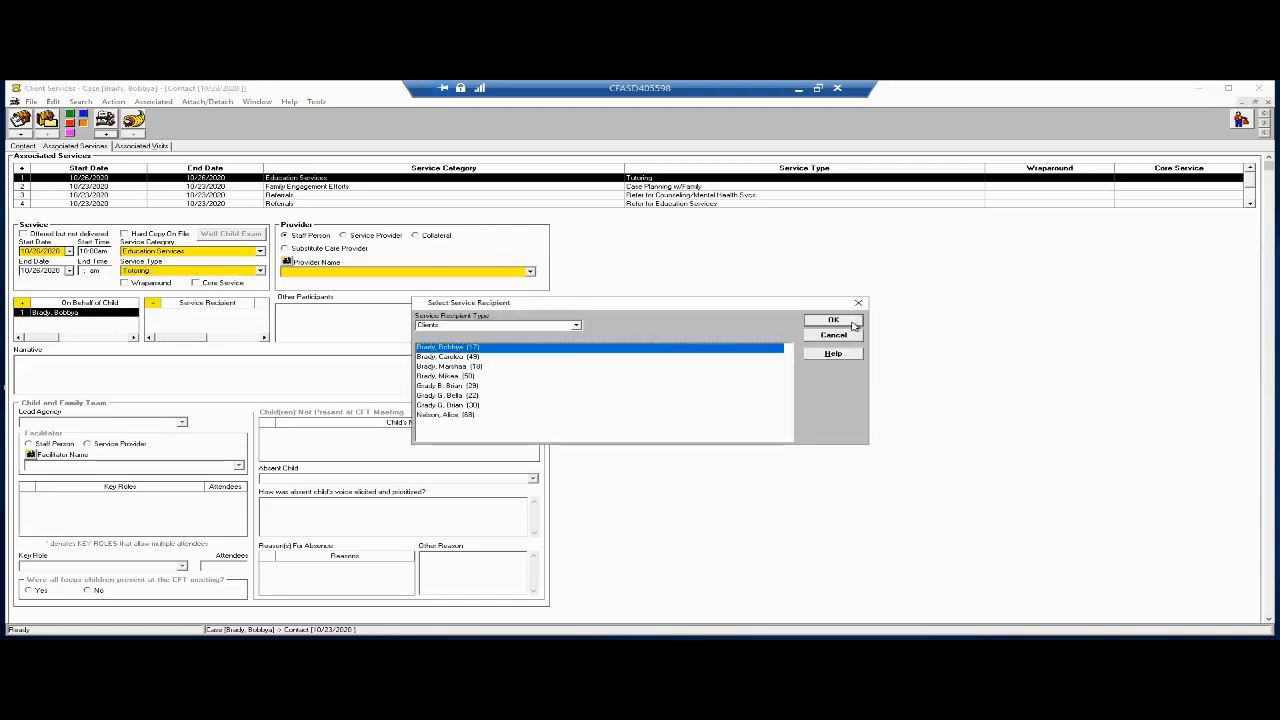
pyautogui.click(460, 367)
pyautogui.click(852, 320)
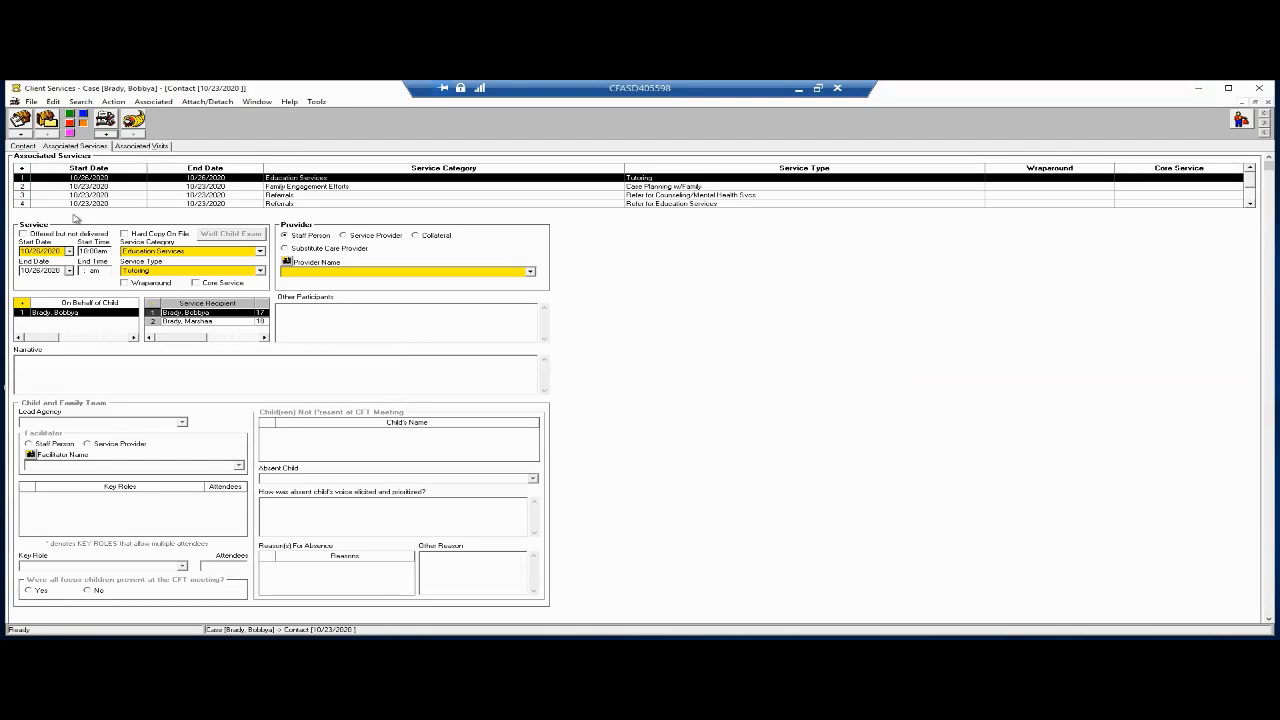
# - Compare the Case Planning w/Family service entry with the Tutoring entry
pyautogui.click(287, 187)
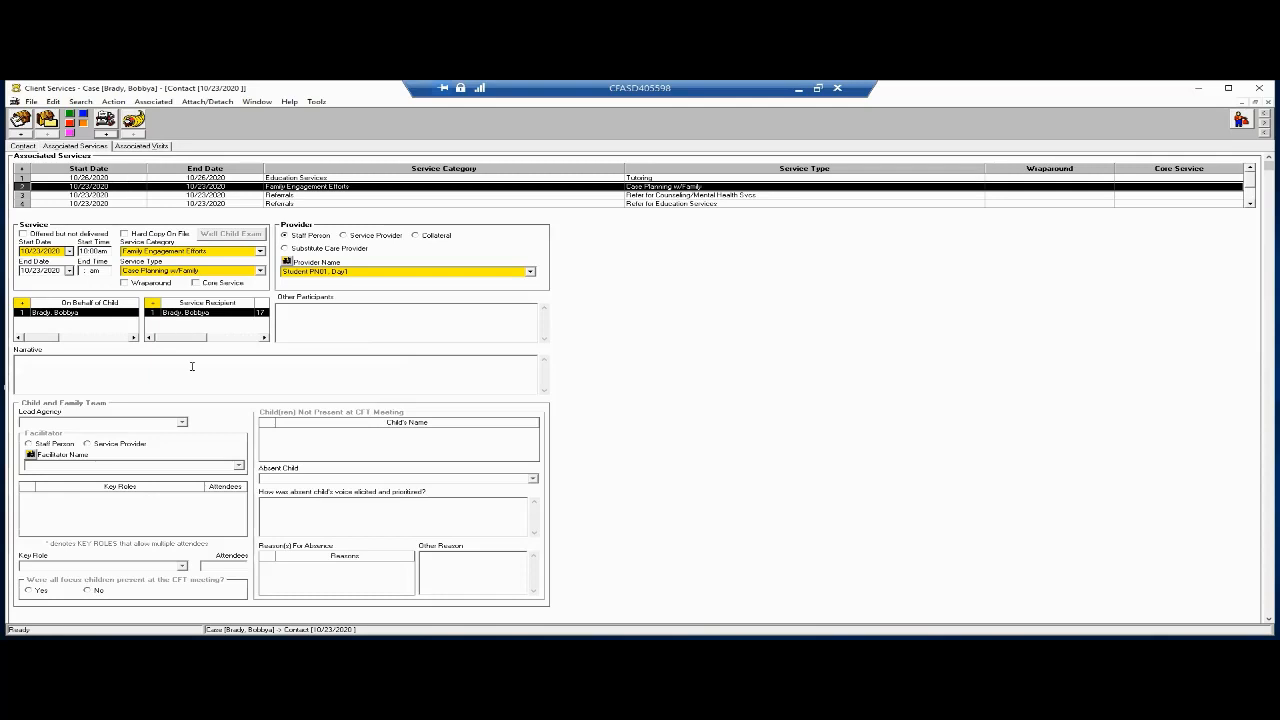
pyautogui.click(121, 178)
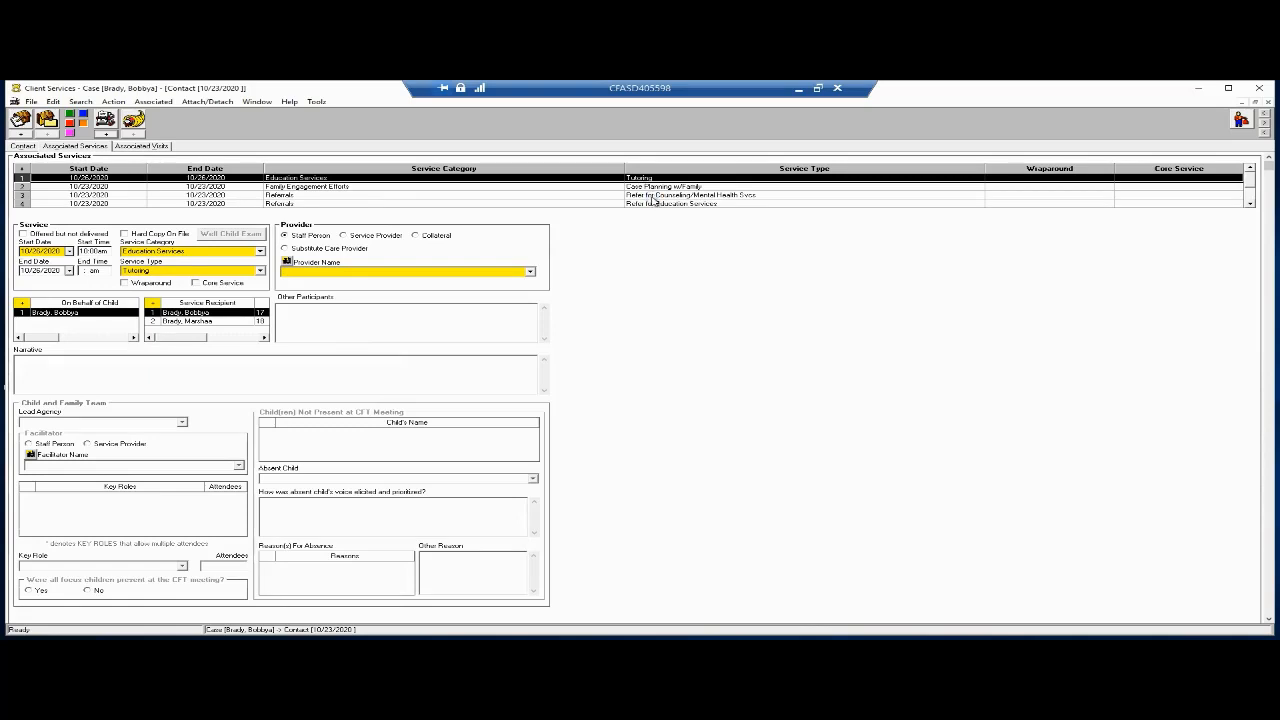
# - Change the counseling/mental health referral's provider type to Service Provider and search for providers in the Counselor category
pyautogui.click(653, 196)
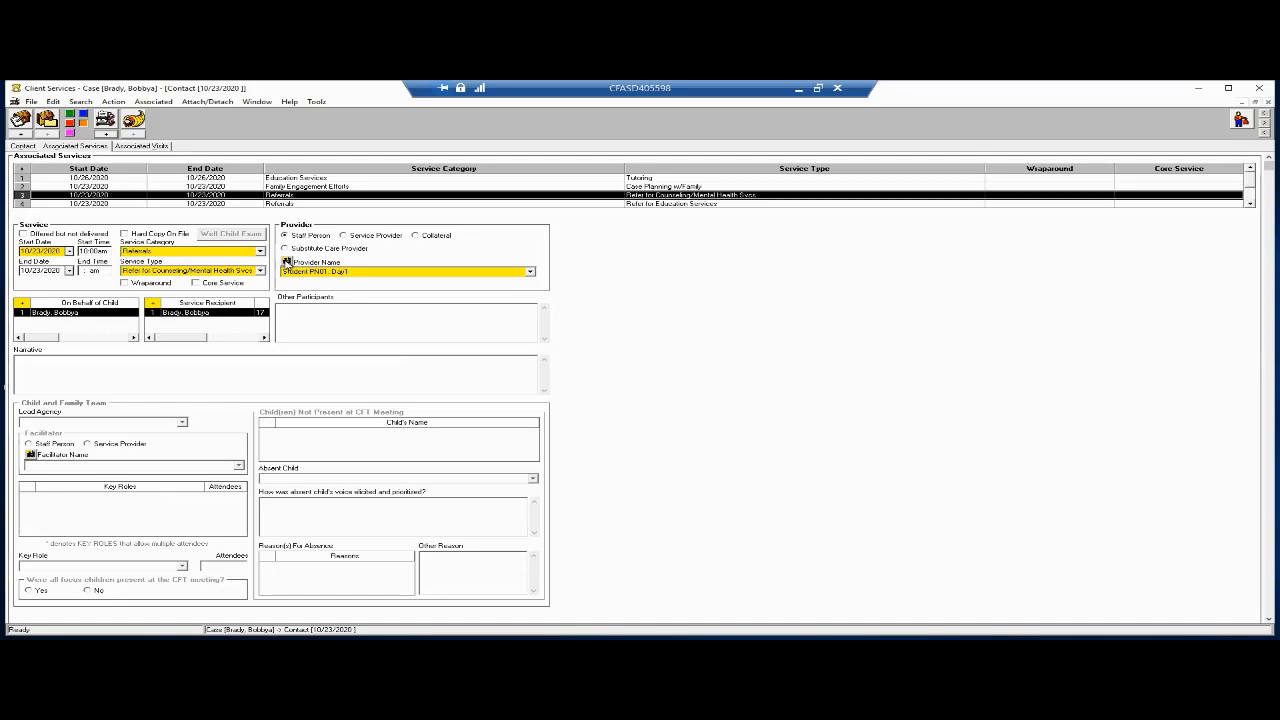
pyautogui.click(350, 236)
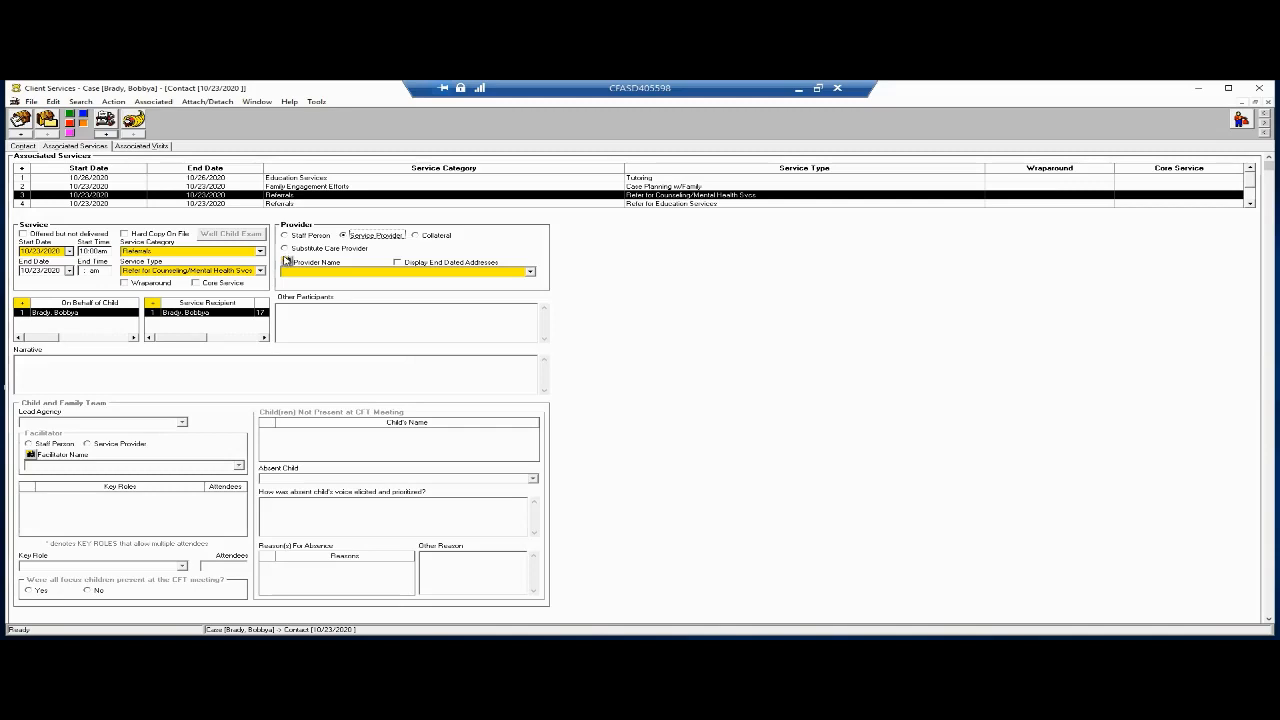
pyautogui.click(287, 260)
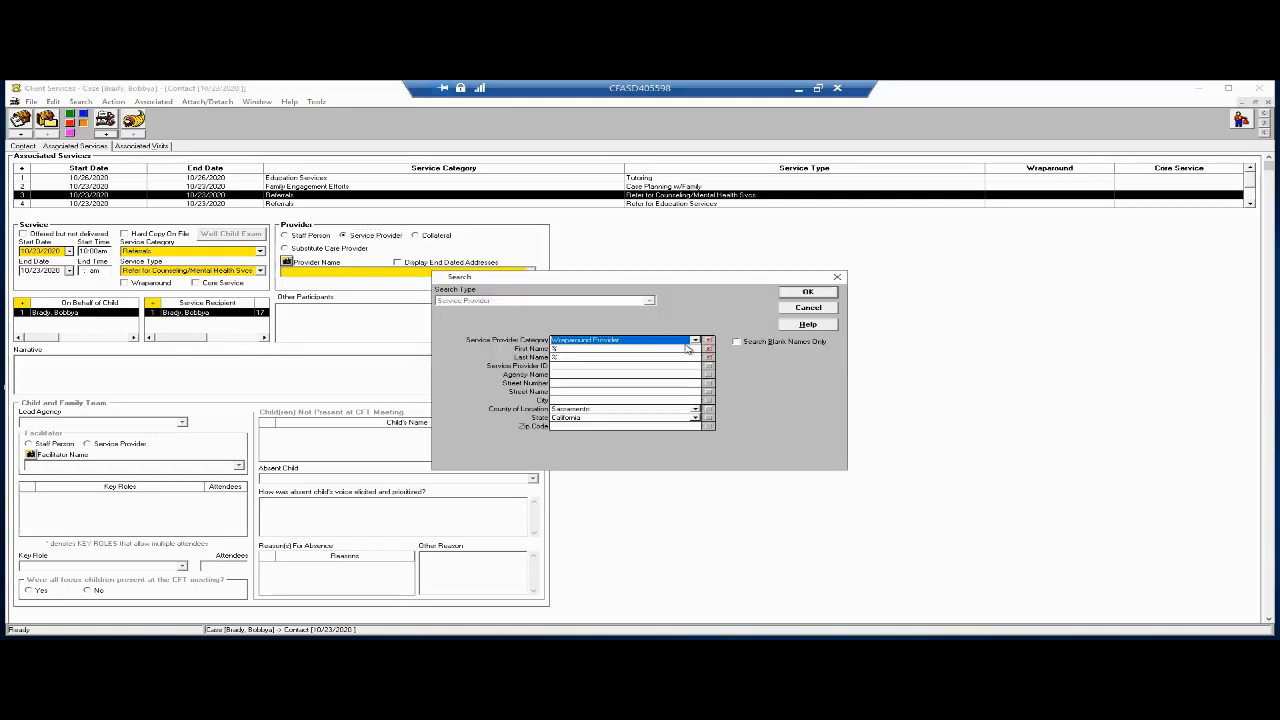
pyautogui.click(695, 341)
pyautogui.click(696, 352)
pyautogui.click(696, 352)
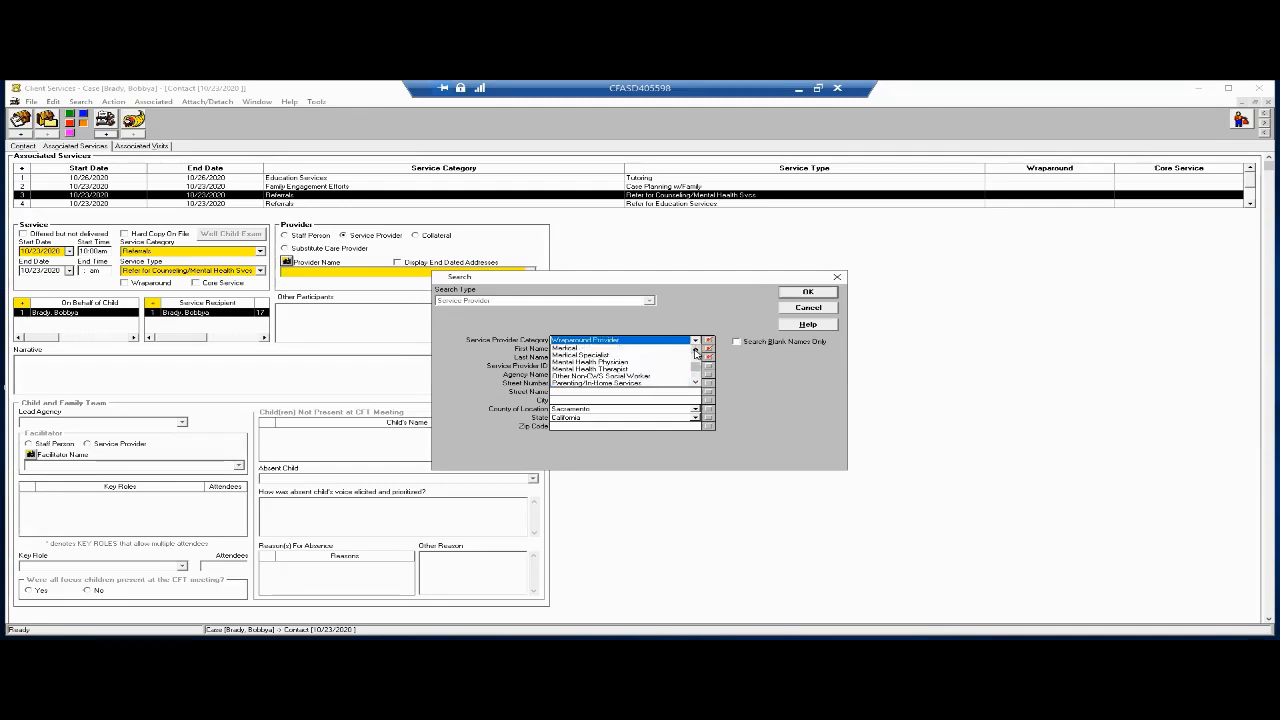
pyautogui.click(696, 350)
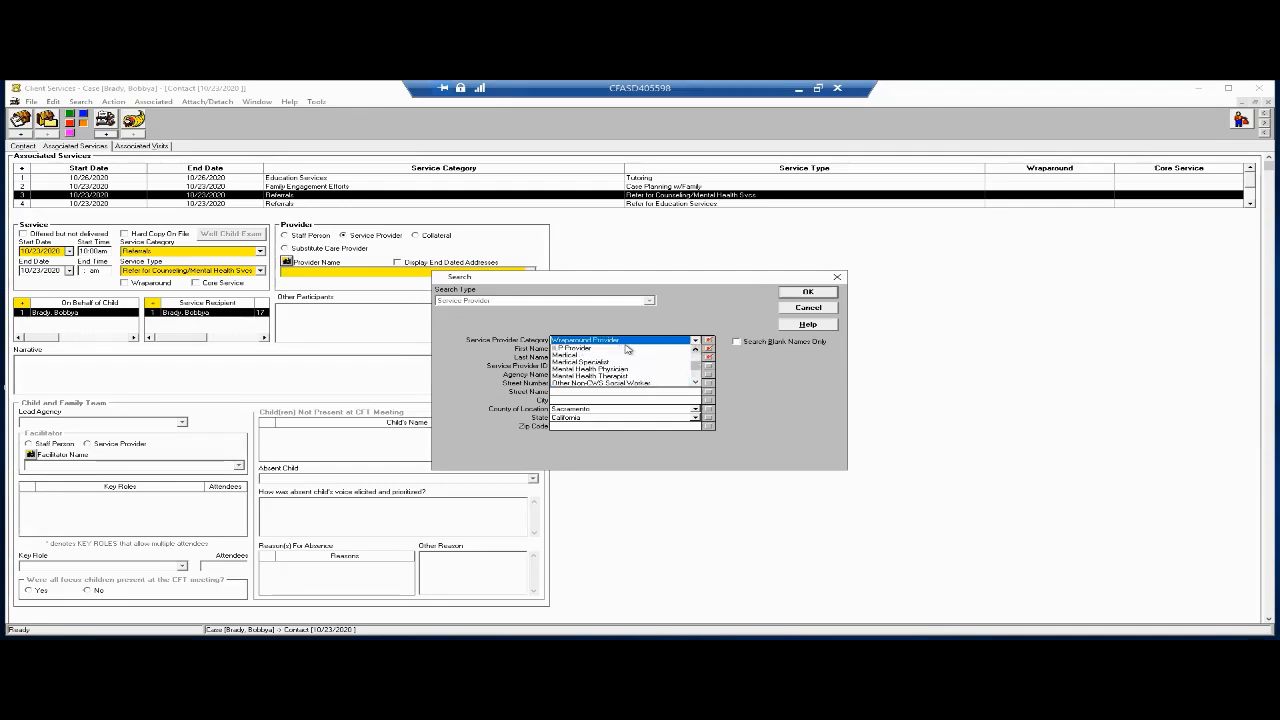
pyautogui.click(695, 350)
pyautogui.click(695, 351)
pyautogui.click(695, 351)
pyautogui.click(695, 351)
pyautogui.click(695, 351)
pyautogui.click(695, 351)
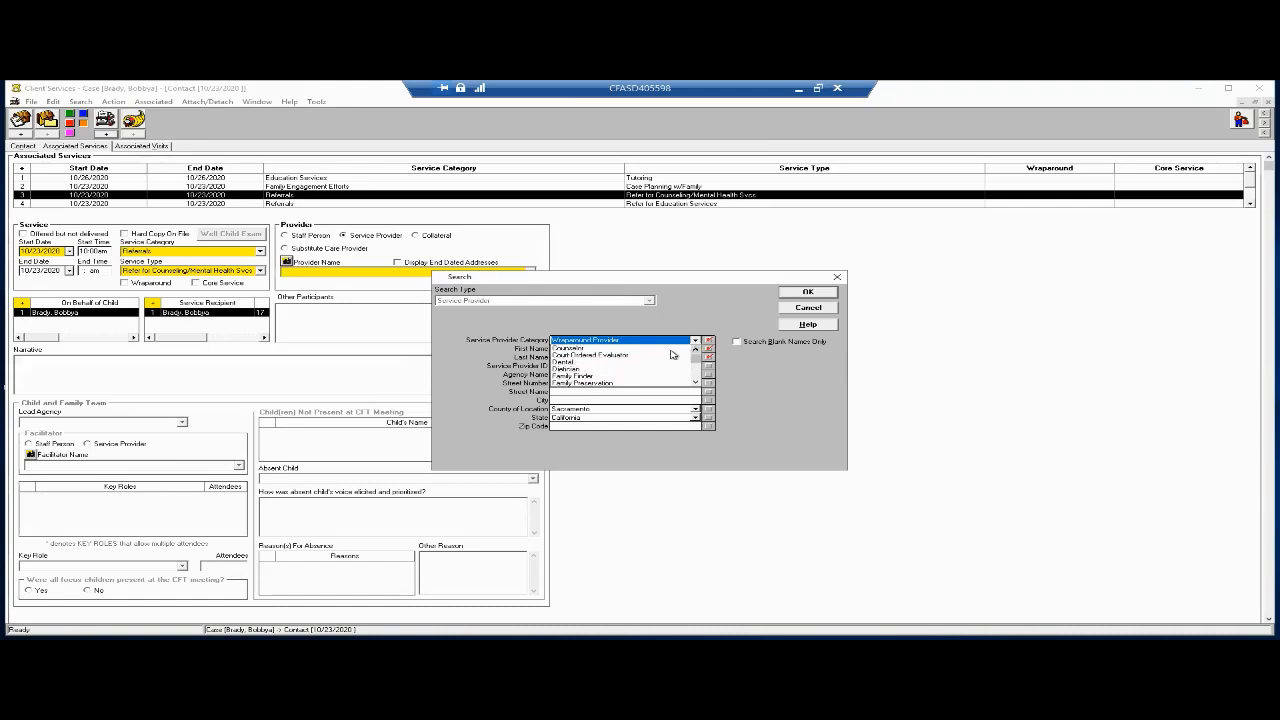
pyautogui.click(596, 349)
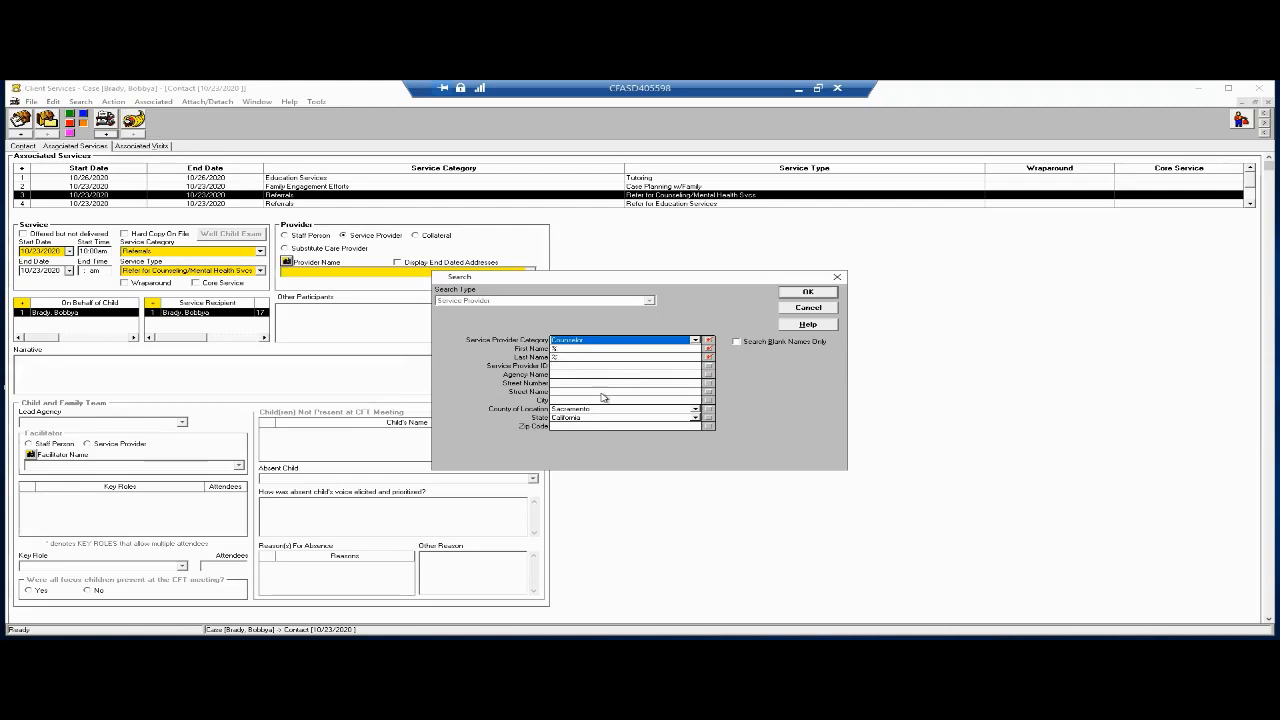
pyautogui.click(787, 297)
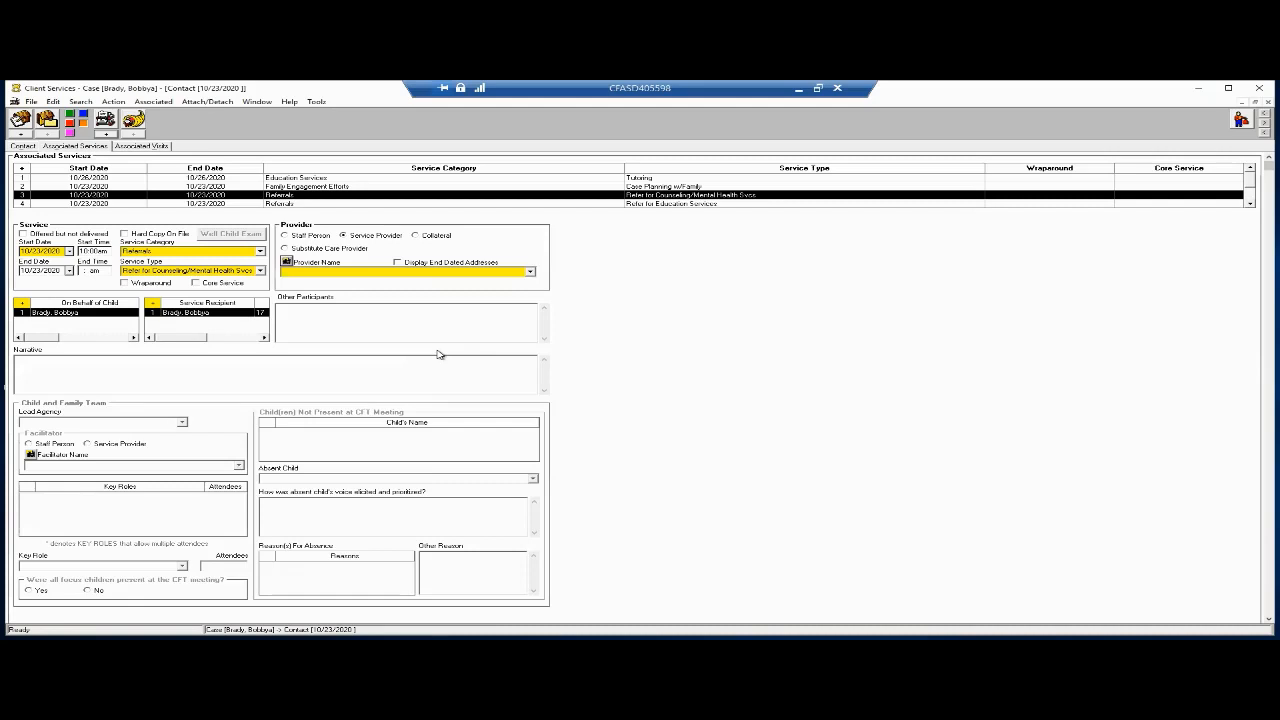
pyautogui.click(220, 271)
pyautogui.click(220, 273)
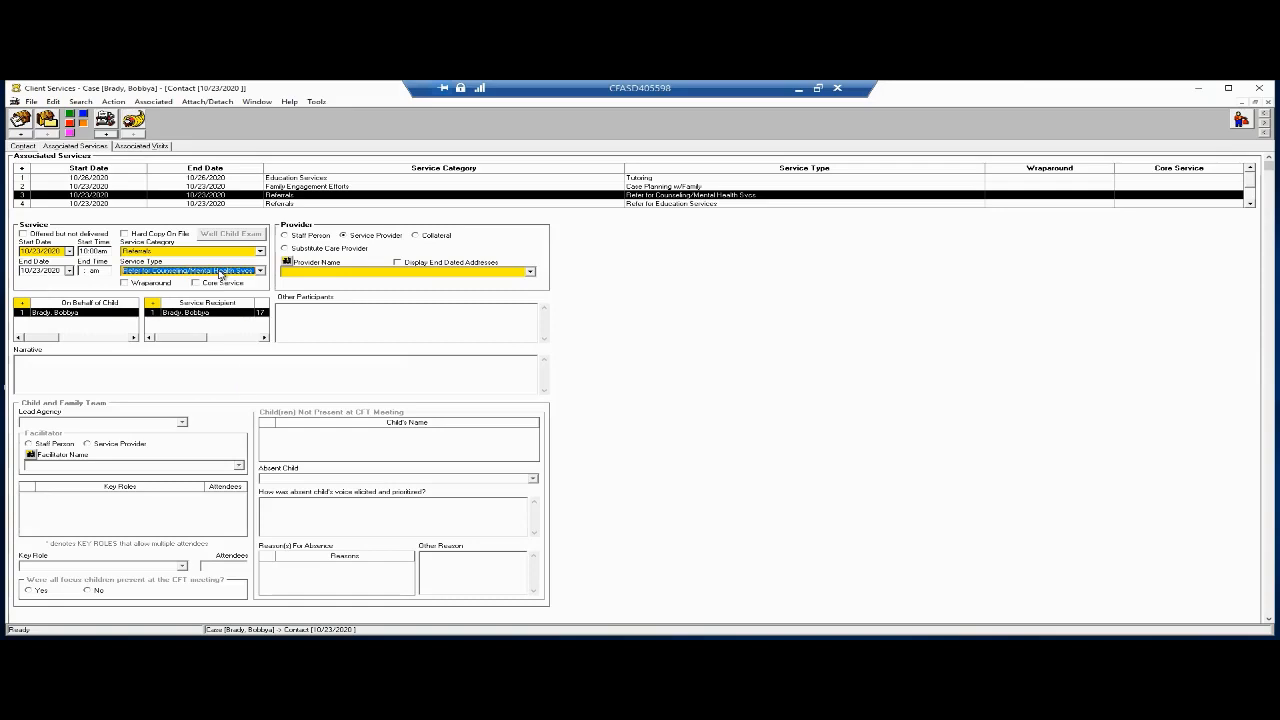